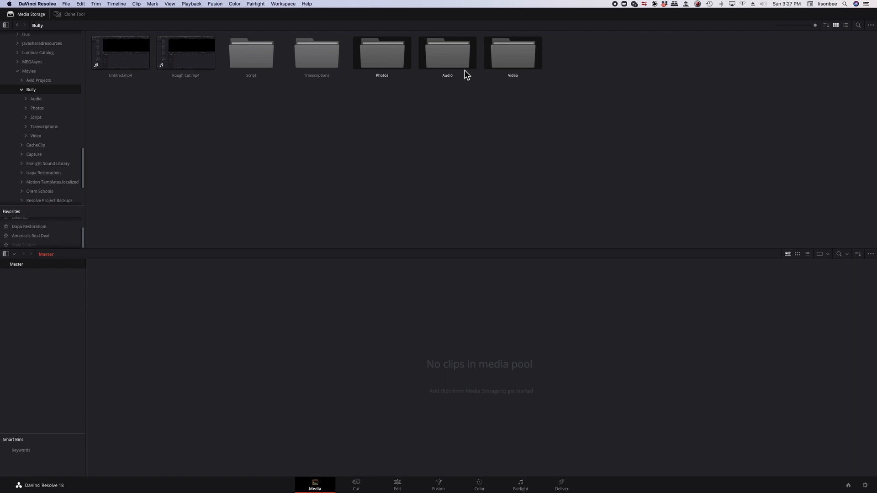
- Import the Photos, Audio and Video folders from the Bully folder into the media pool as bins
click(407, 93)
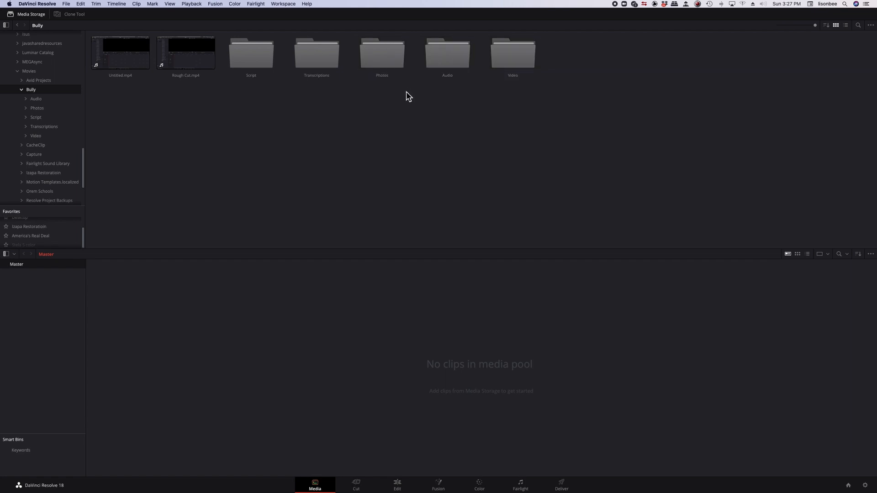
drag(387, 54, 21, 301)
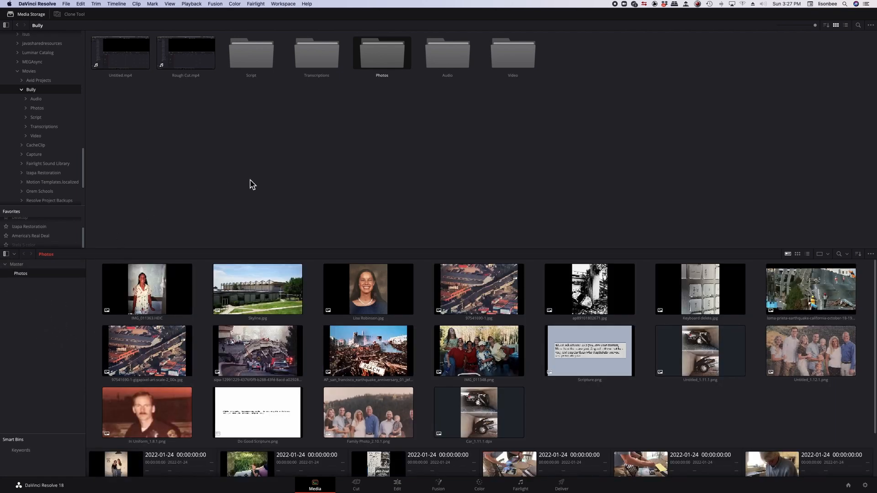
drag(447, 64, 33, 315)
drag(521, 59, 24, 313)
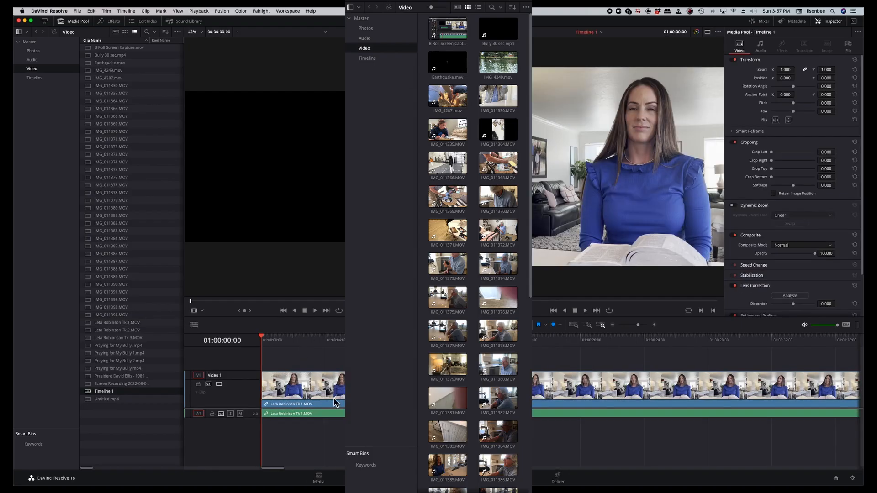
- Append the take 2 and take 3 interview clips end to end after take 1 in Timeline 1
drag(282, 339, 819, 339)
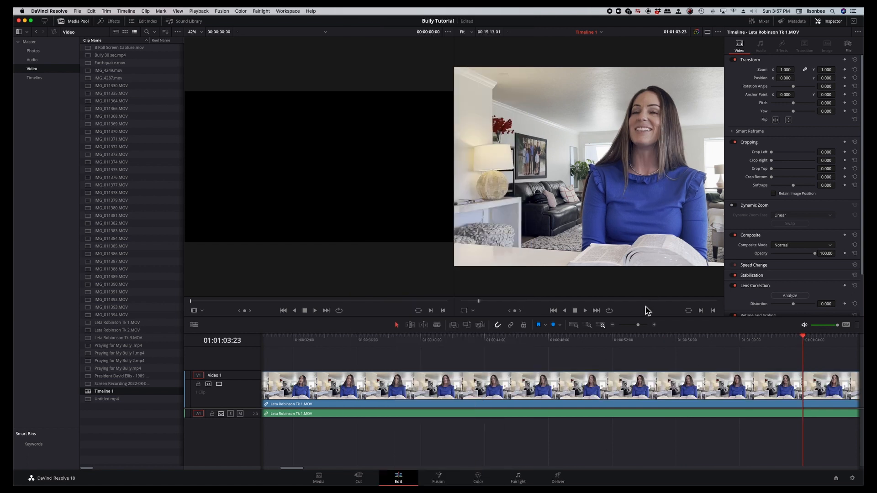
key(End)
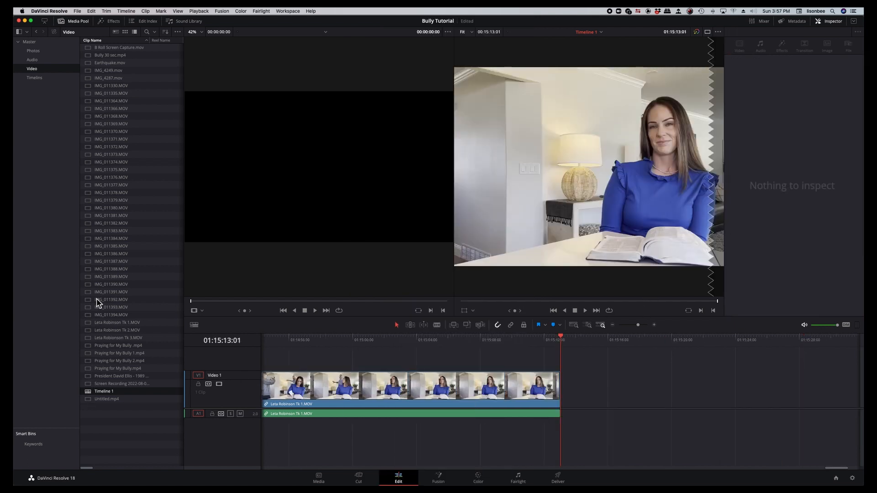
click(90, 332)
drag(90, 335, 565, 386)
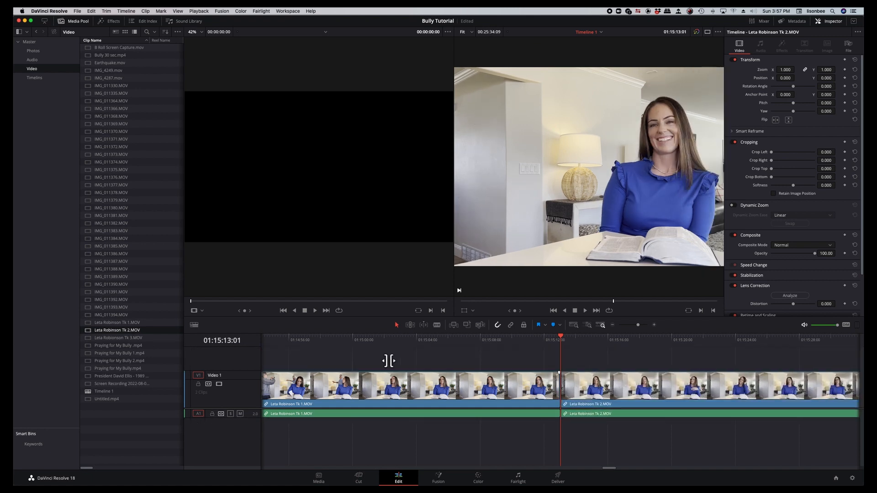
key(End)
drag(90, 342, 562, 402)
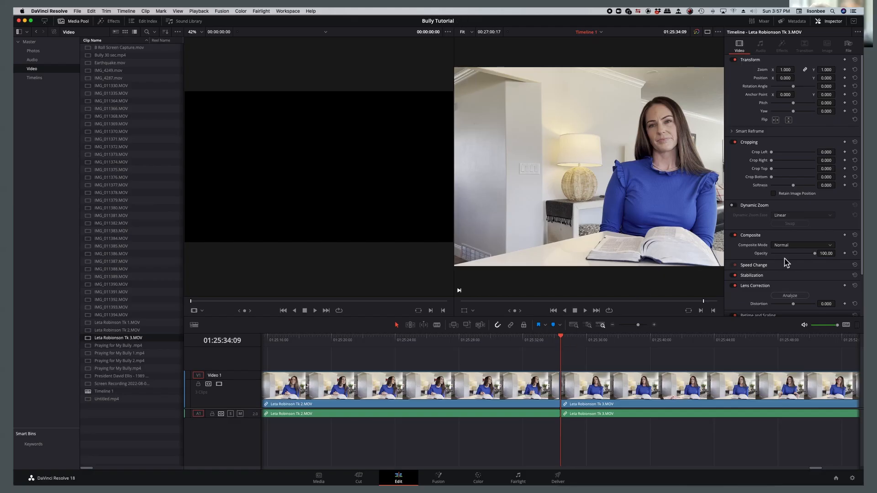
- Configure the render settings for an audio-only export of the timeline in MP3 format
click(561, 478)
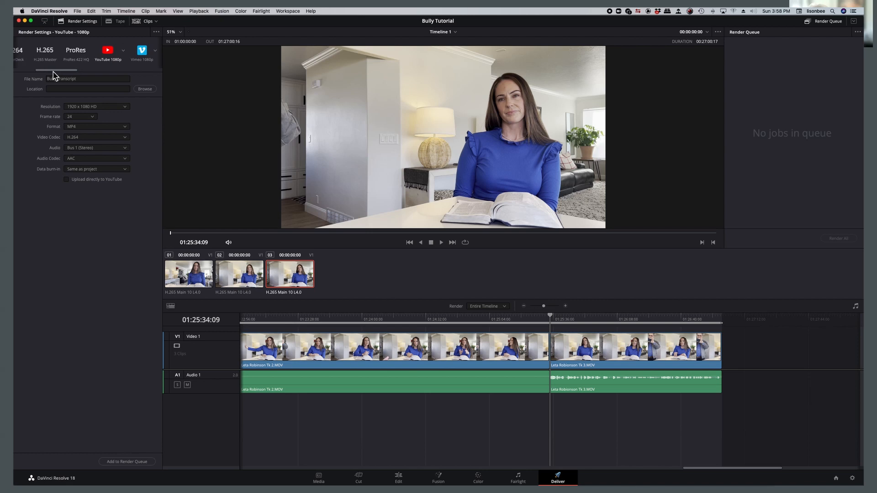
drag(51, 72, 174, 73)
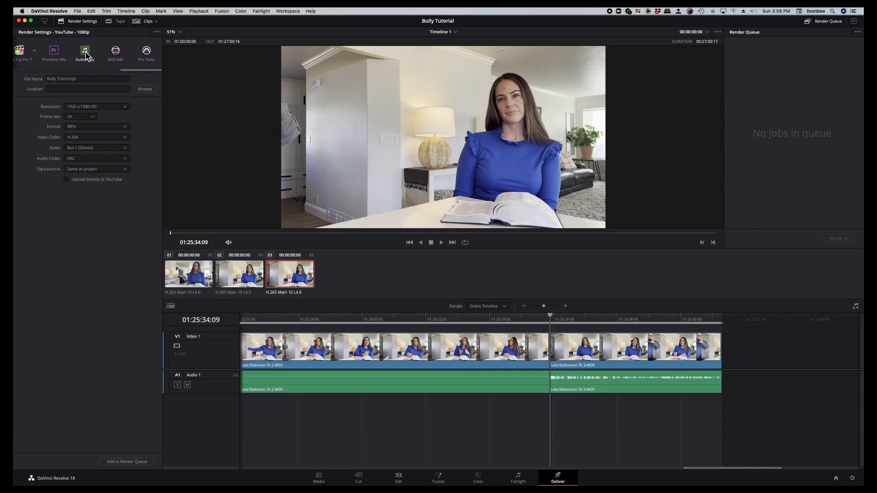
click(85, 54)
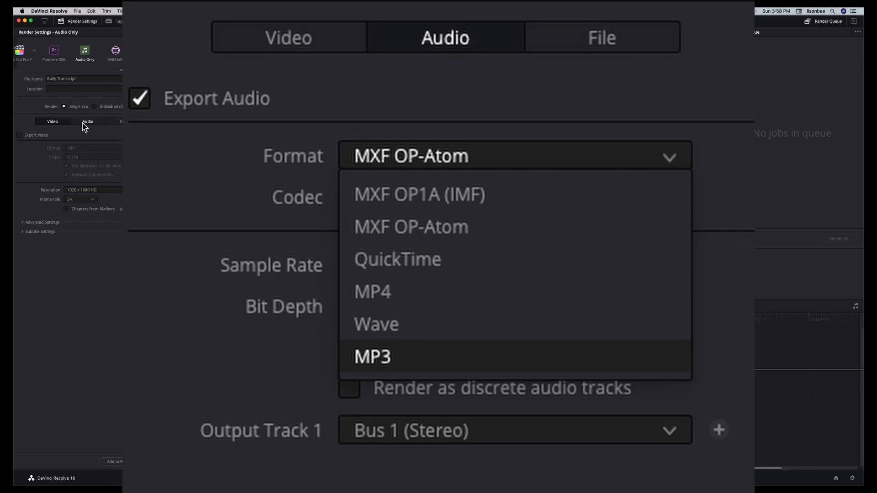
click(81, 122)
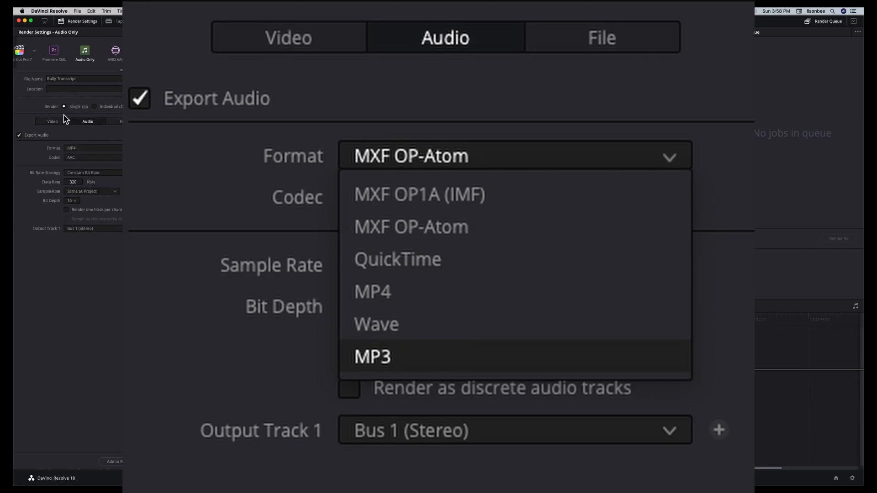
click(87, 150)
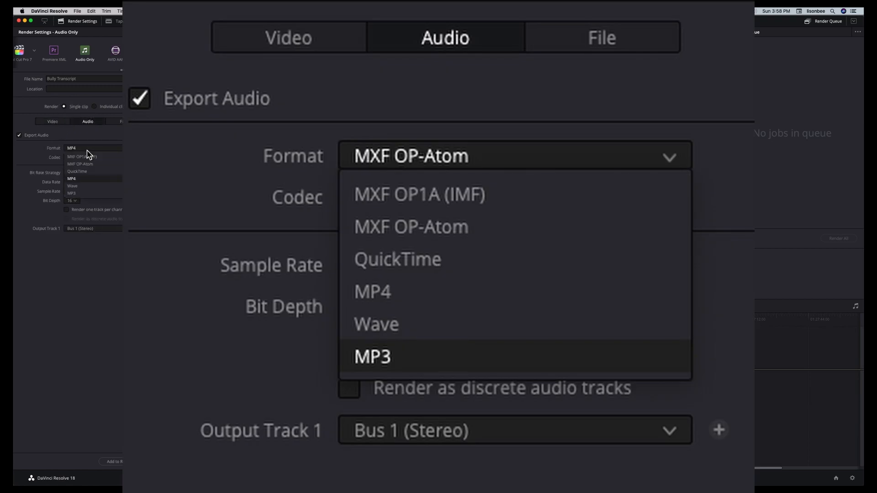
click(82, 195)
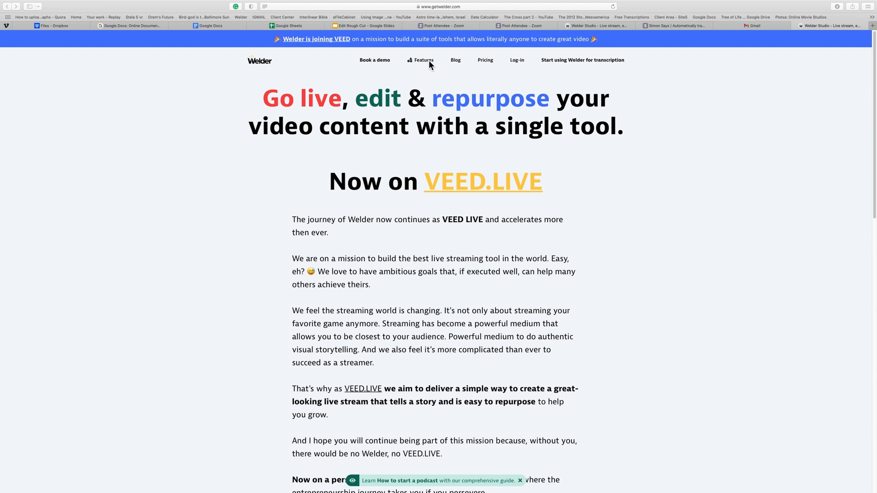
- Switch to the Welder website and start a transcription with its Audio to Text feature
click(429, 63)
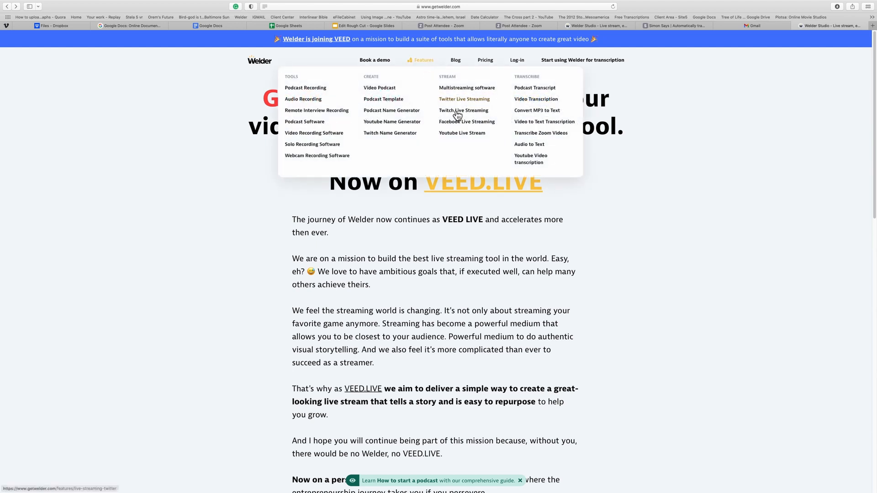
click(529, 145)
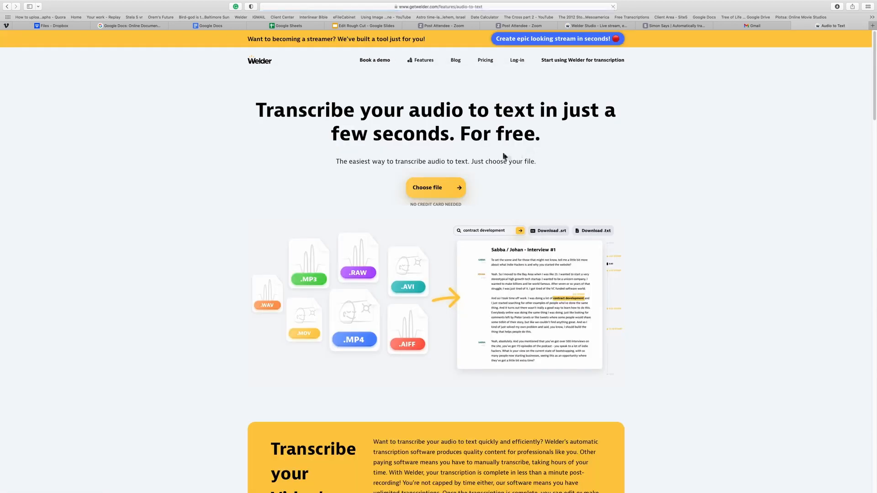
click(444, 195)
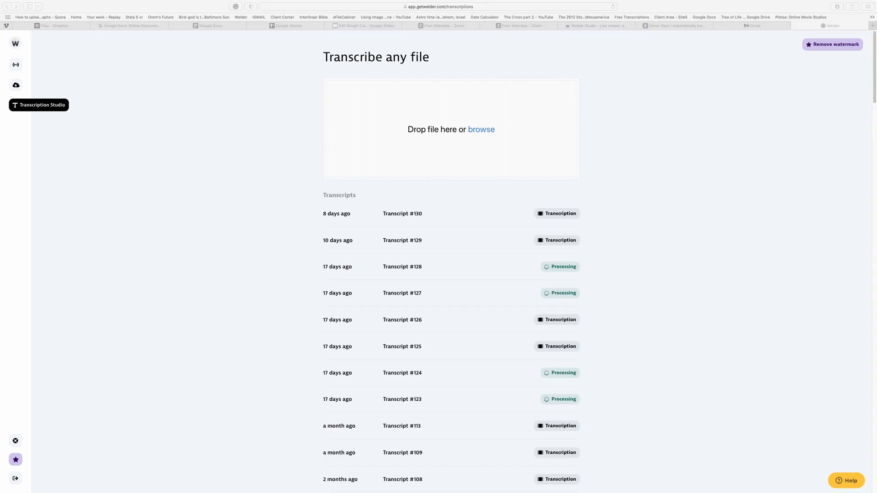
- Upload the interview audio file for transcription and download its newest transcript as a .txt file
drag(355, 190, 462, 116)
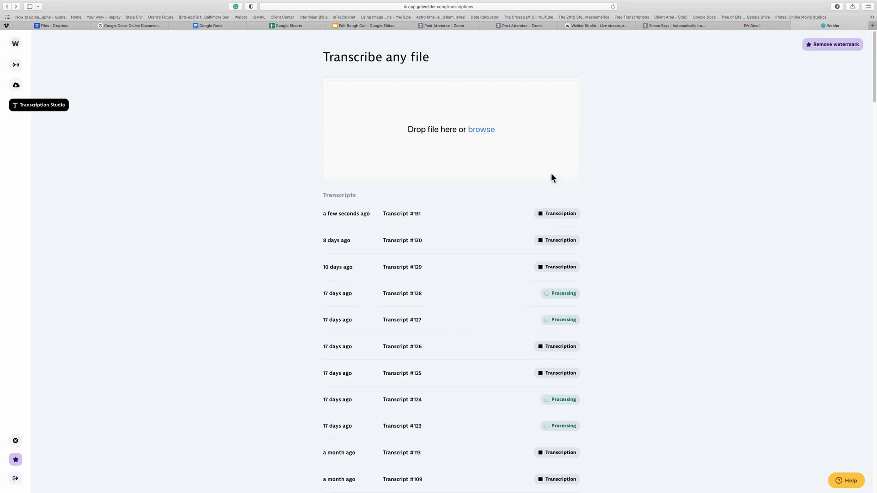
click(570, 216)
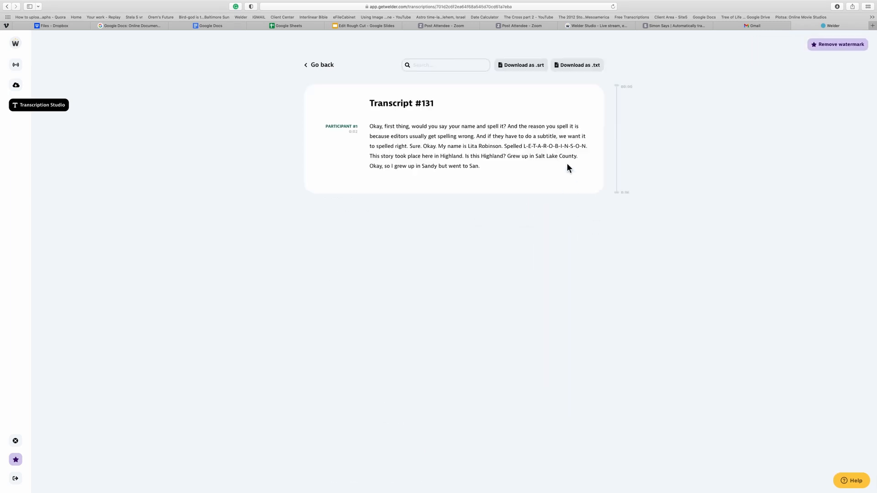
click(581, 67)
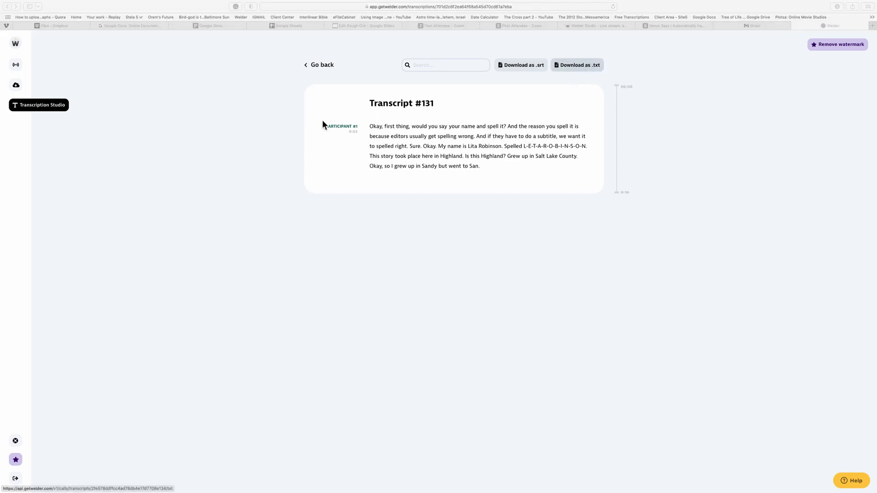
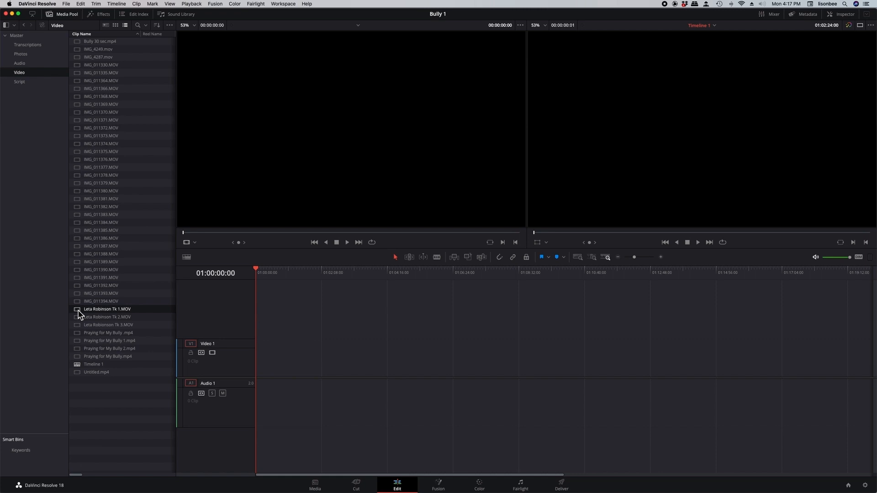
- Place the take 1 interview clip at the start of Timeline 1 and play it from about 01:00:42
drag(78, 314, 257, 367)
key(space)
click(277, 274)
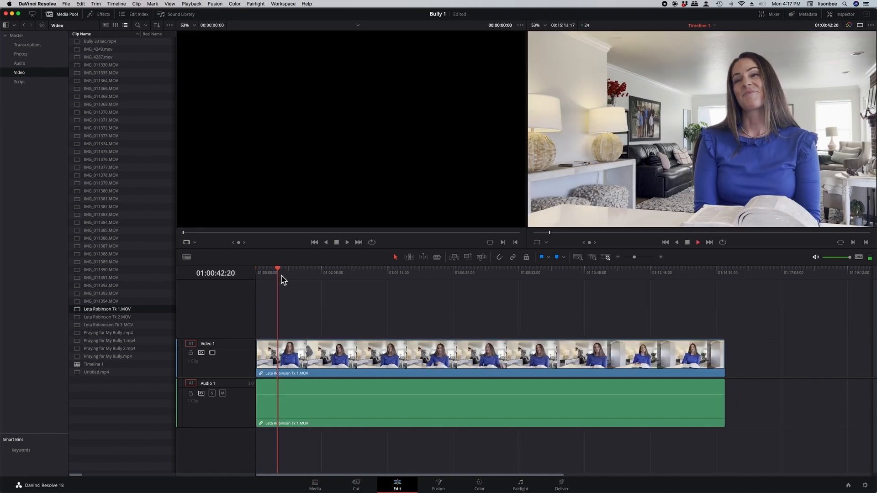
key(space)
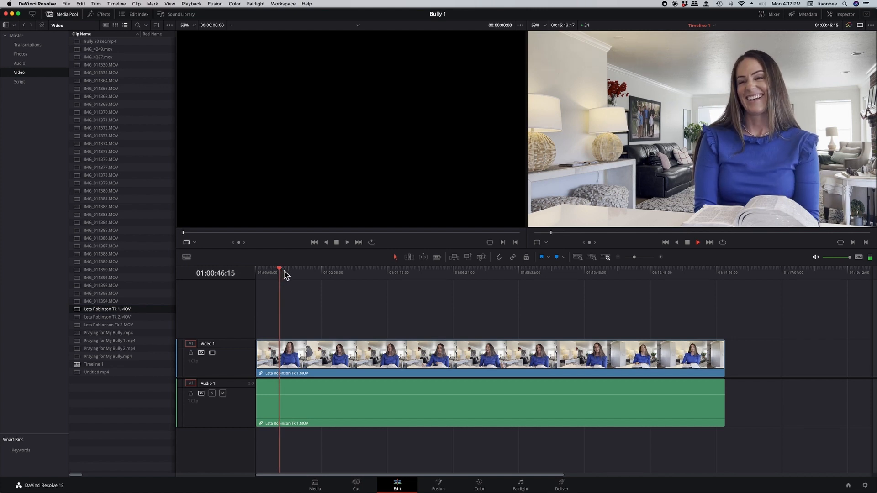
- Mark the unused interview opening from the timeline start to 01:02:32:13 and ripple delete it
key(l)
key(l)
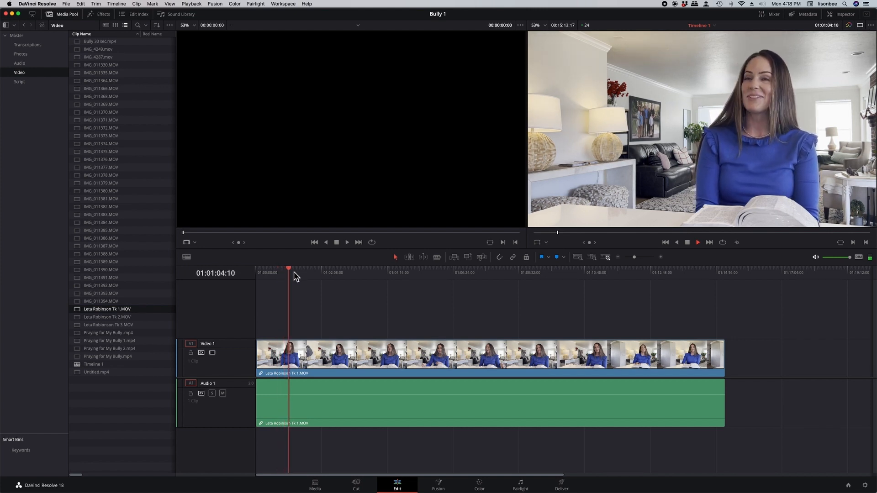
key(k)
drag(291, 270, 332, 272)
key(space)
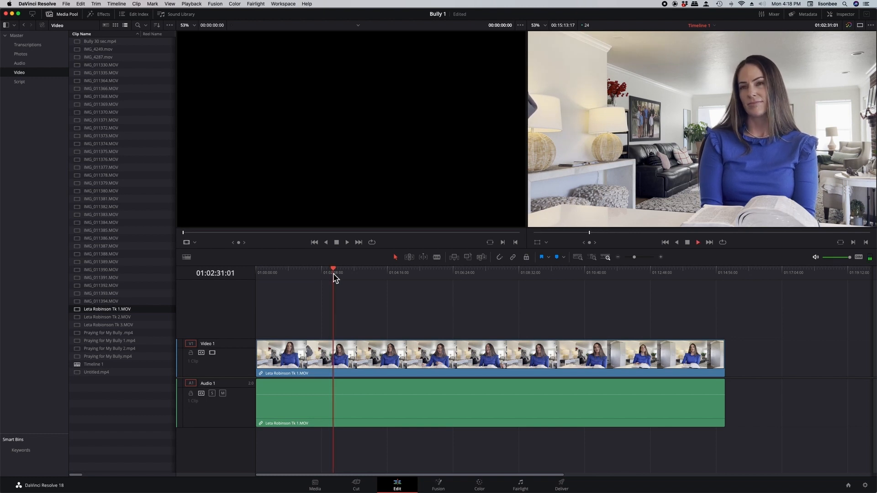
key(space)
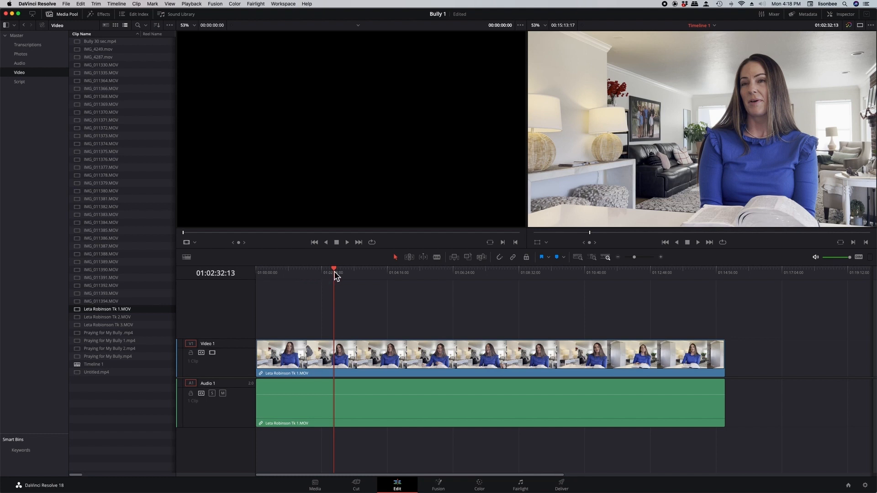
key(o)
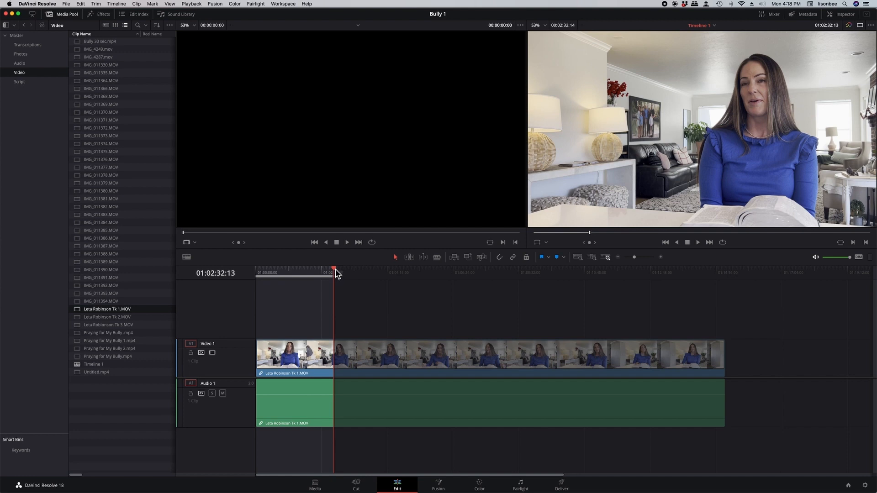
drag(336, 271, 250, 270)
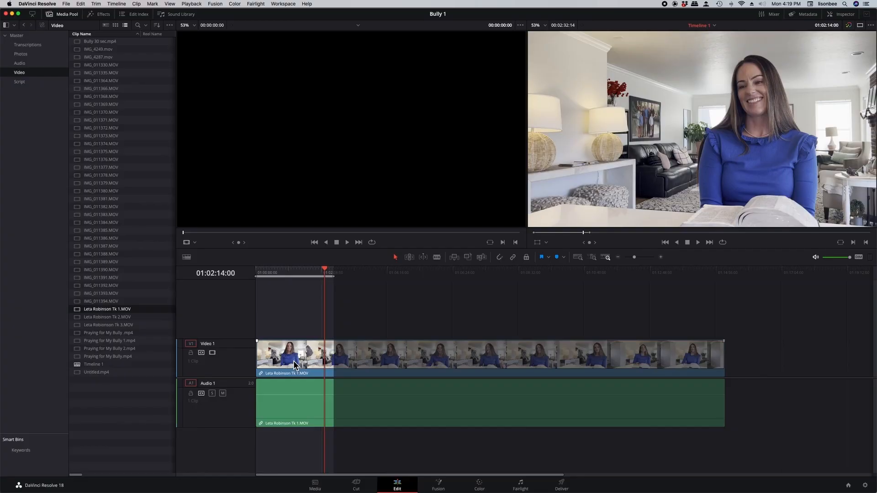
key(Delete)
- Play the interview from about 01:01:30, mark the section from 01:01:49:03 to 01:01:55:22 and ripple delete it
drag(259, 271, 303, 275)
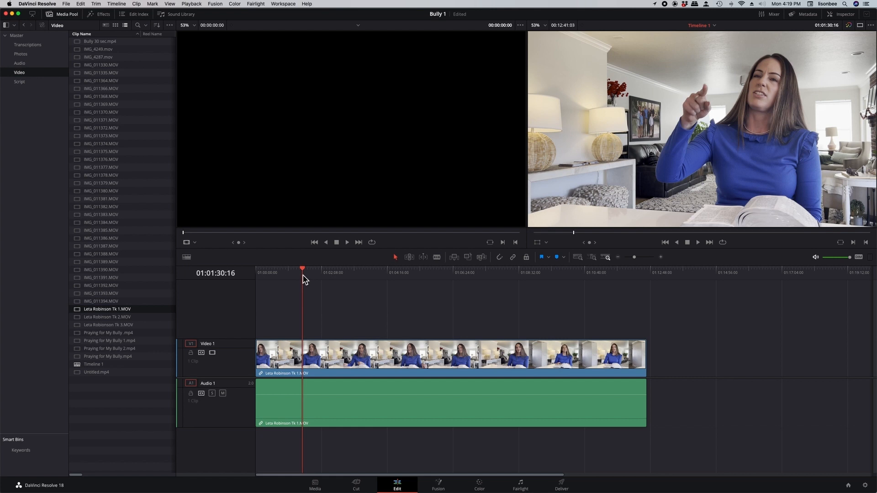
key(space)
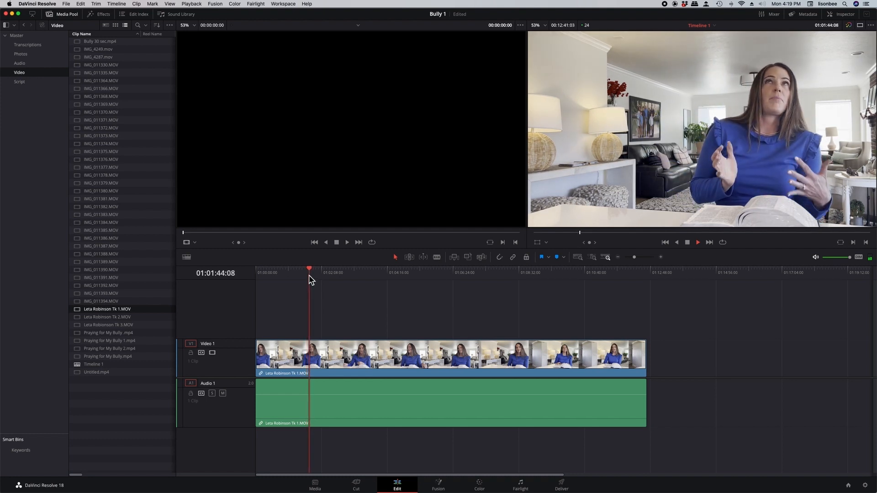
key(space)
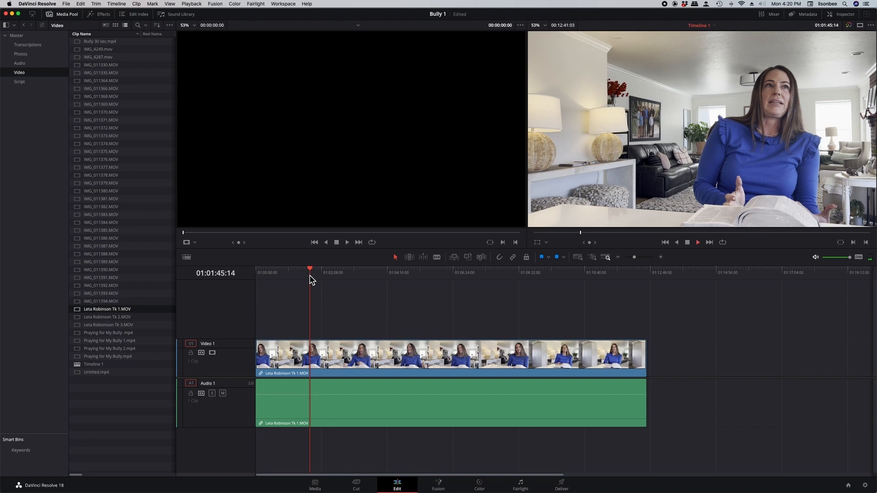
key(space)
key(space)
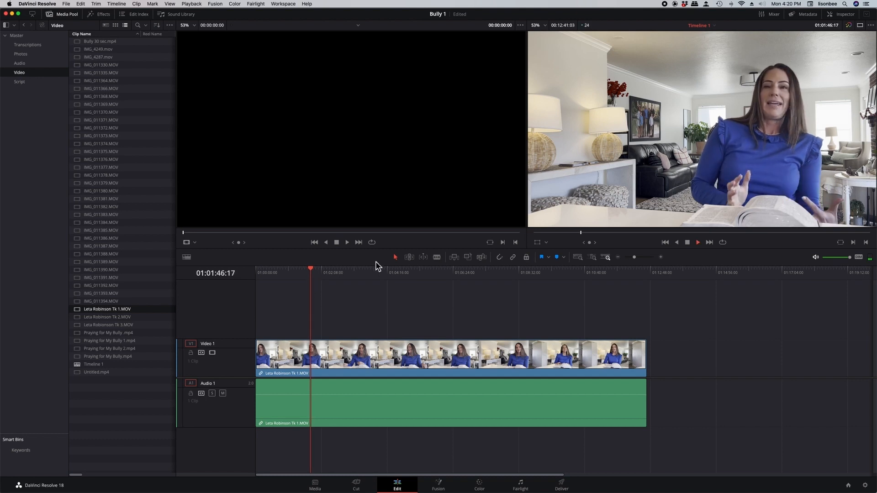
key(space)
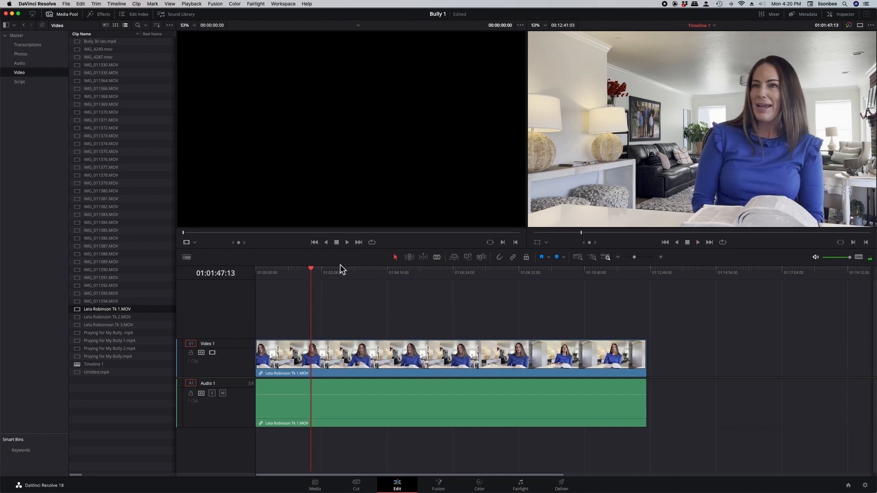
key(space)
key(space)
key(space)
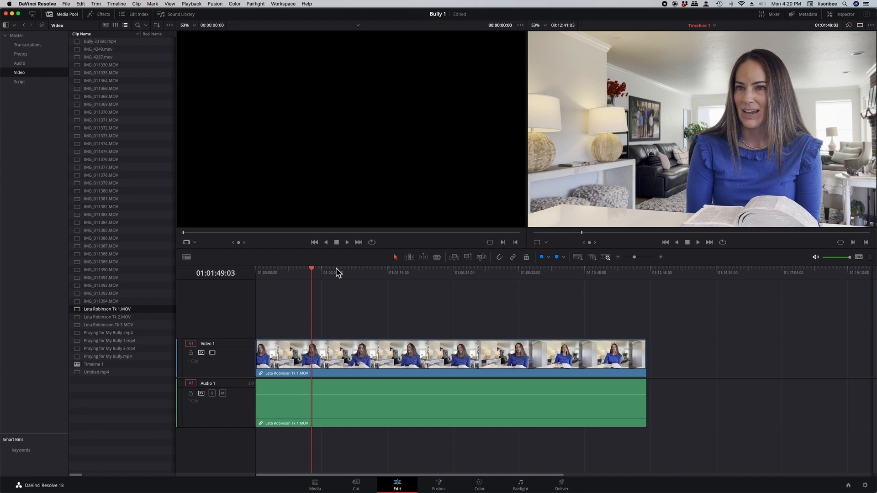
key(i)
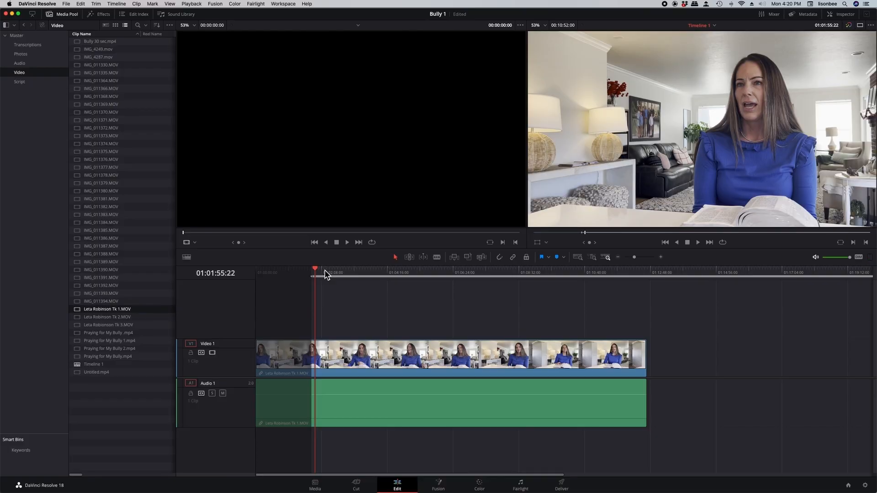
key(o)
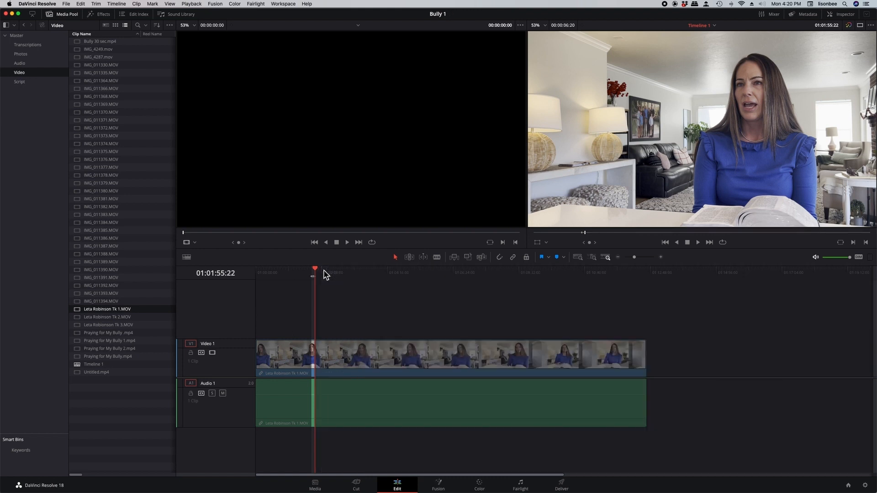
key(BackSpace)
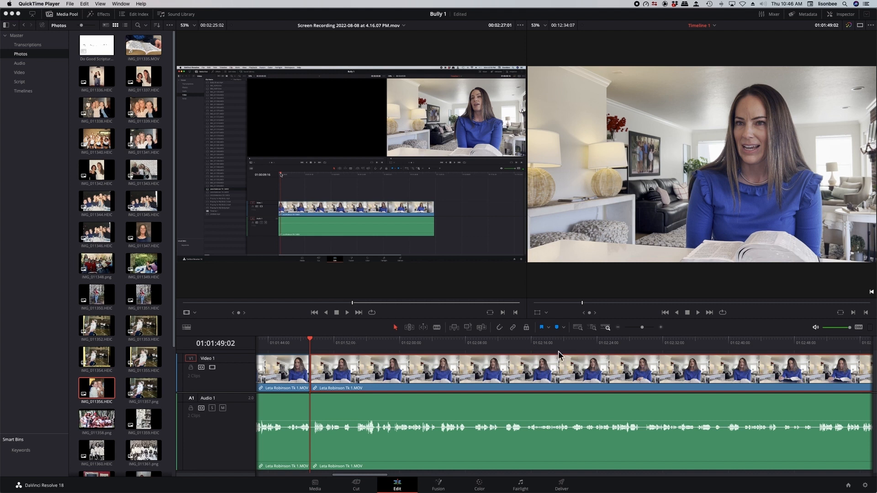
- Zoom the timeline in on the cut at 01:01:49:03 and compare the framing frame by frame on both sides
click(661, 328)
click(662, 329)
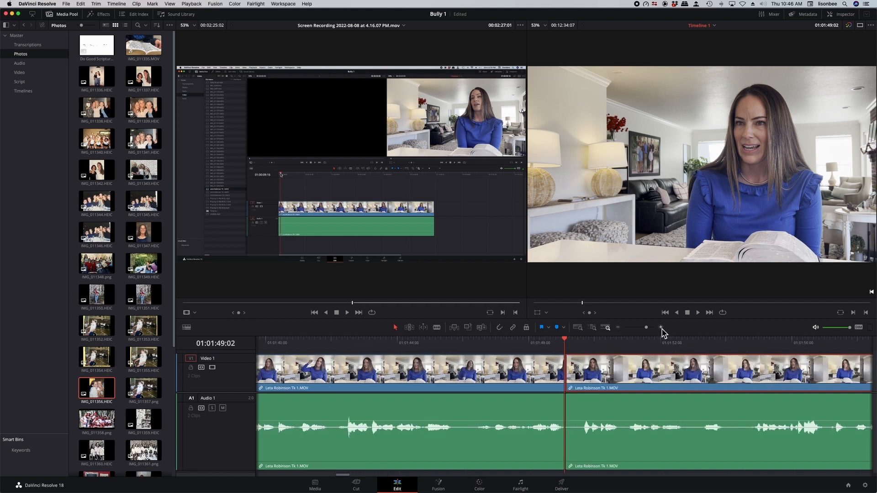
click(662, 328)
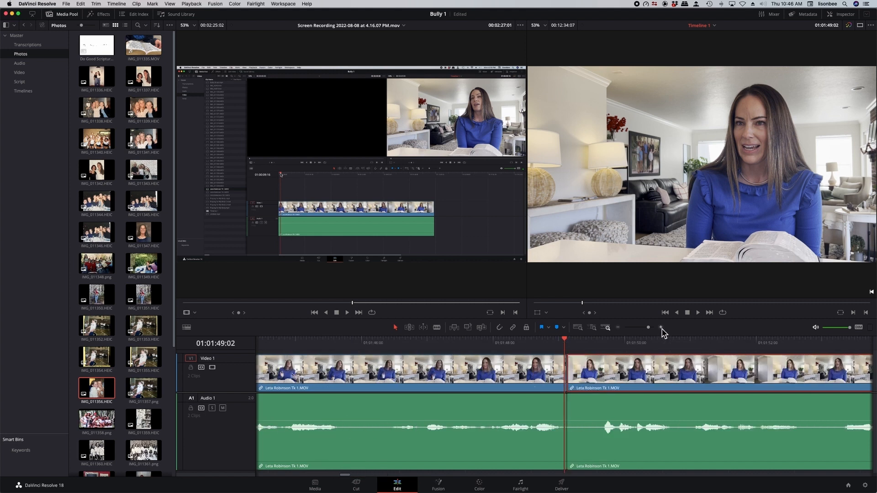
click(619, 329)
click(662, 328)
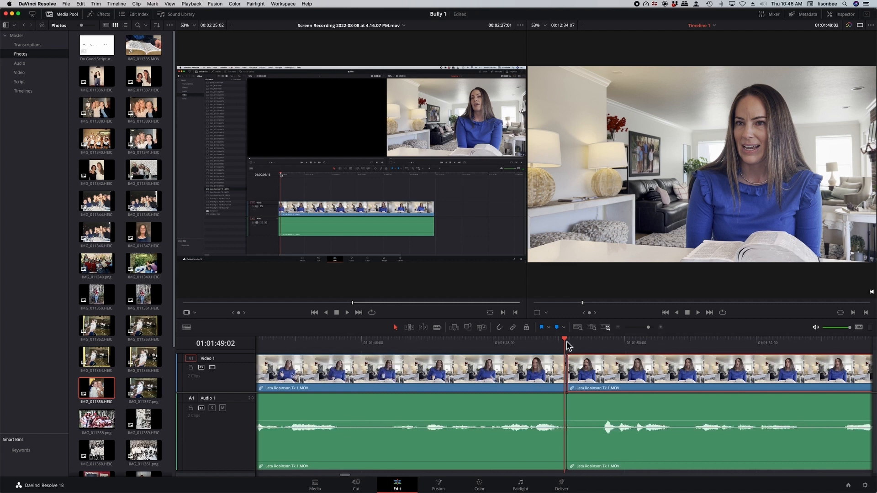
drag(566, 341, 568, 342)
key(Left)
key(Right)
key(Left)
key(Right)
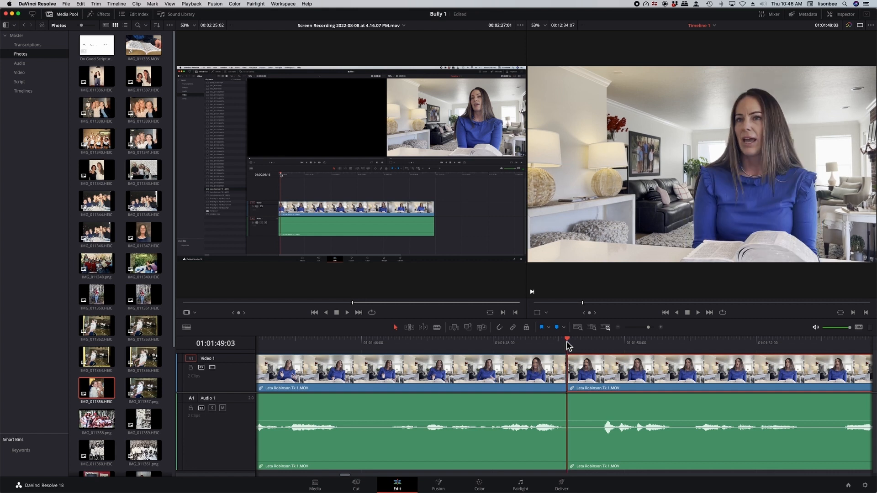
key(Right)
key(Left)
key(Left)
key(Right)
key(Left)
key(Right)
key(Left)
key(Right)
key(Left)
key(Right)
key(Left)
key(Right)
key(Left)
key(Right)
key(Left)
key(Right)
key(Left)
key(Right)
- Set the interview clip after the cut to zoom 1.550 with position X -41 and Y -157
click(842, 15)
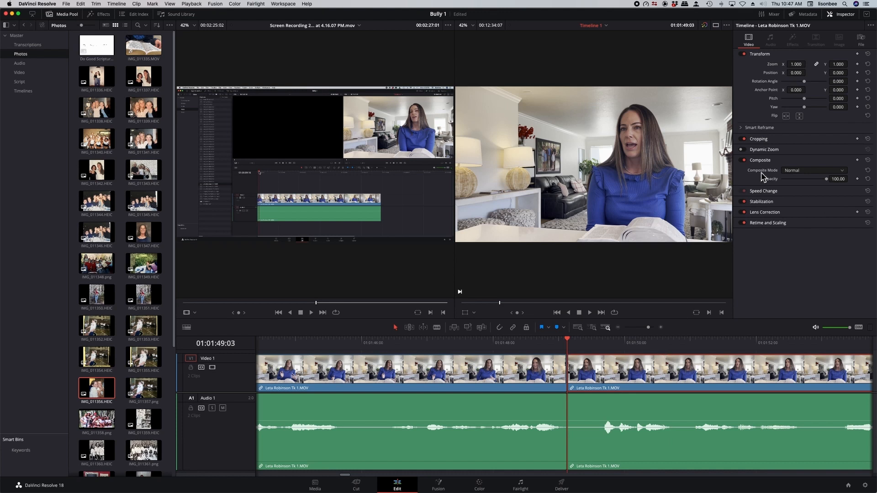
drag(797, 64, 813, 64)
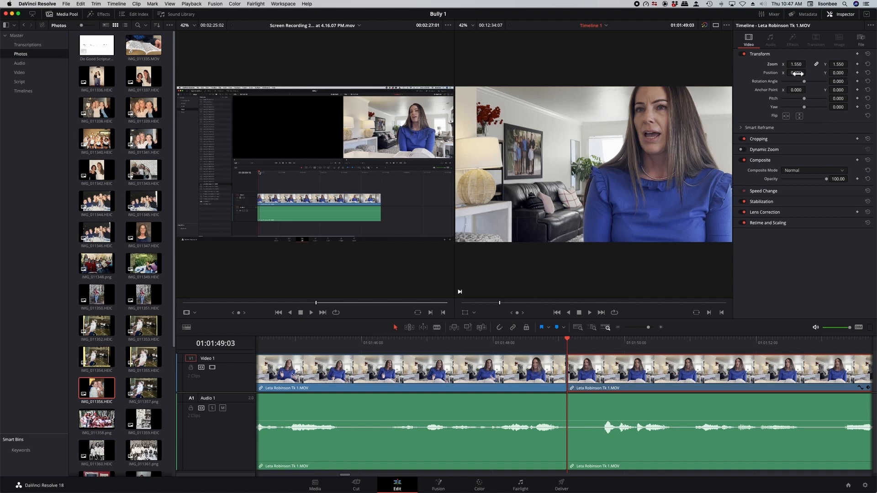
click(838, 73)
text(-3)
key(Return)
drag(838, 73, 782, 76)
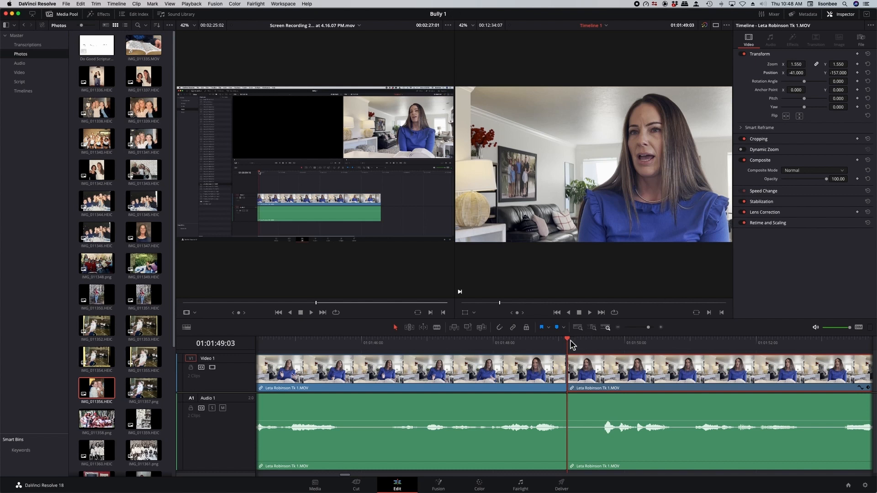
- Compare the frames across the cut and tighten the second clip to zoom 1.700, position X -55 and Y -205
key(Left)
key(Right)
key(Left)
key(Right)
drag(795, 64, 830, 74)
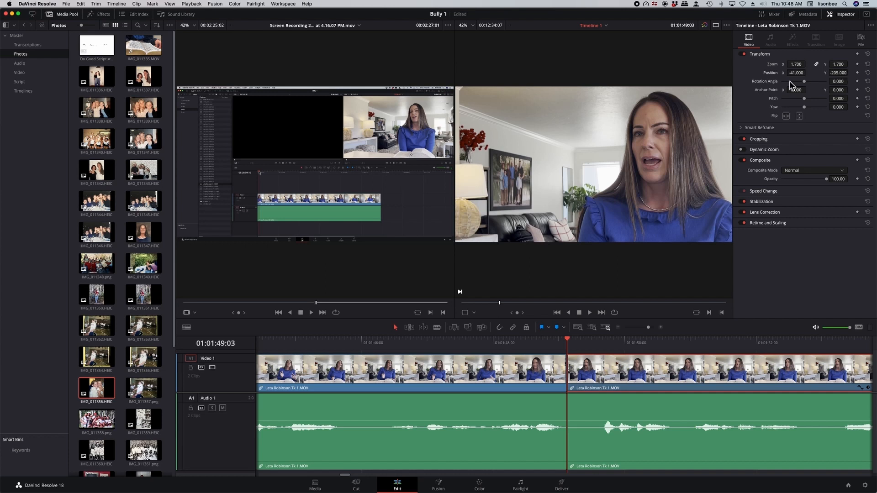
drag(805, 74, 808, 73)
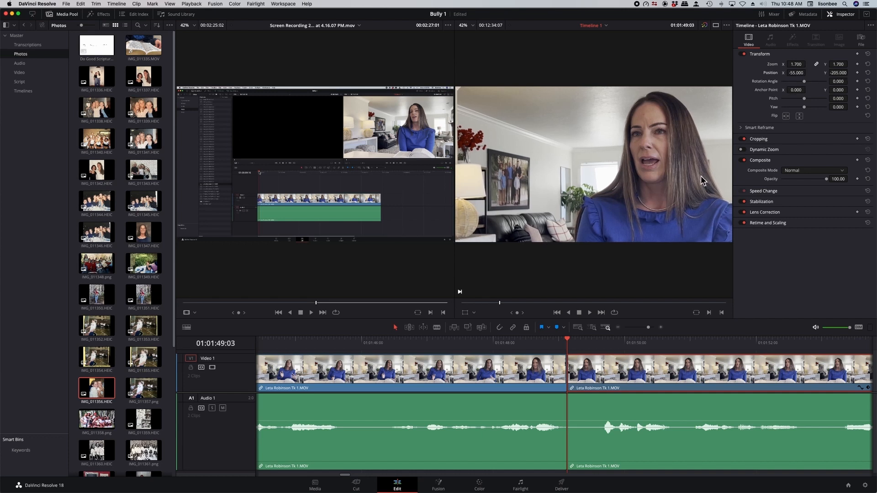
- Play through the reframed cut twice from before the edit point, stopping at 01:01:53:07
drag(569, 346, 352, 353)
key(space)
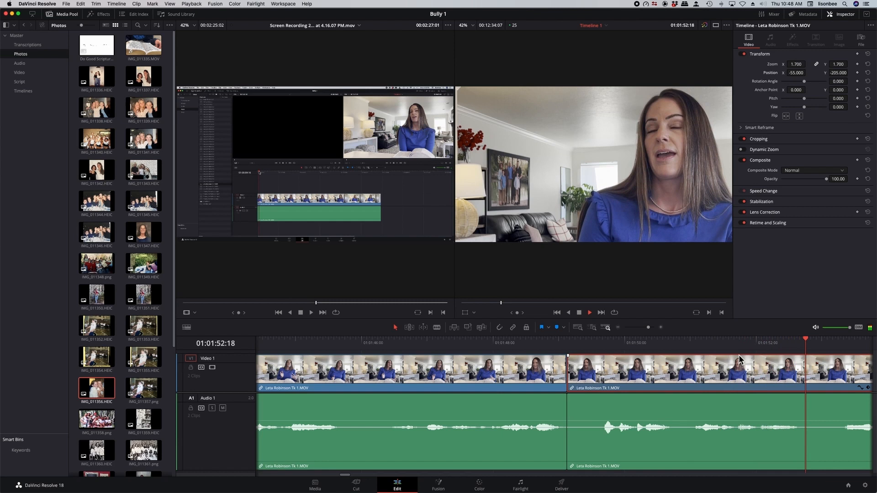
key(space)
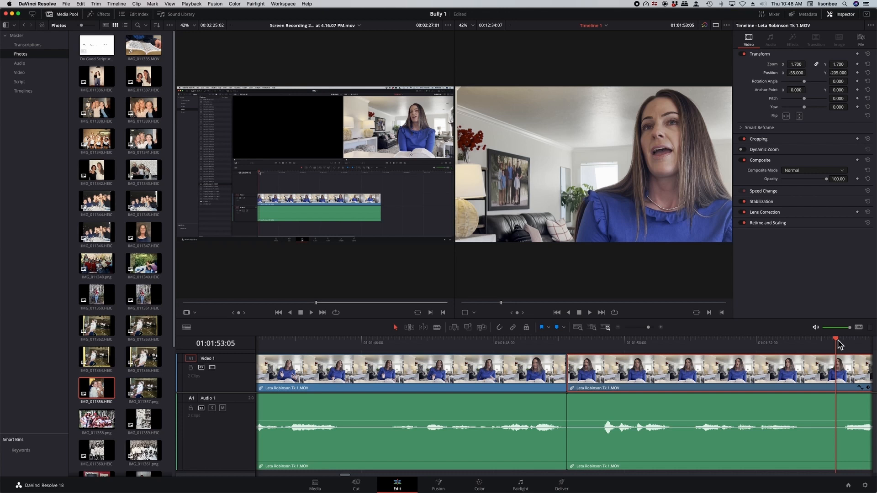
drag(839, 345, 245, 378)
key(space)
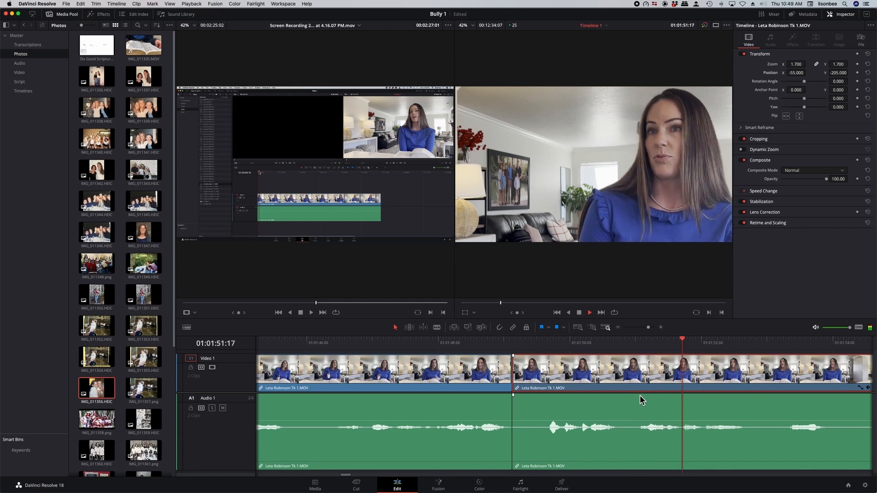
key(space)
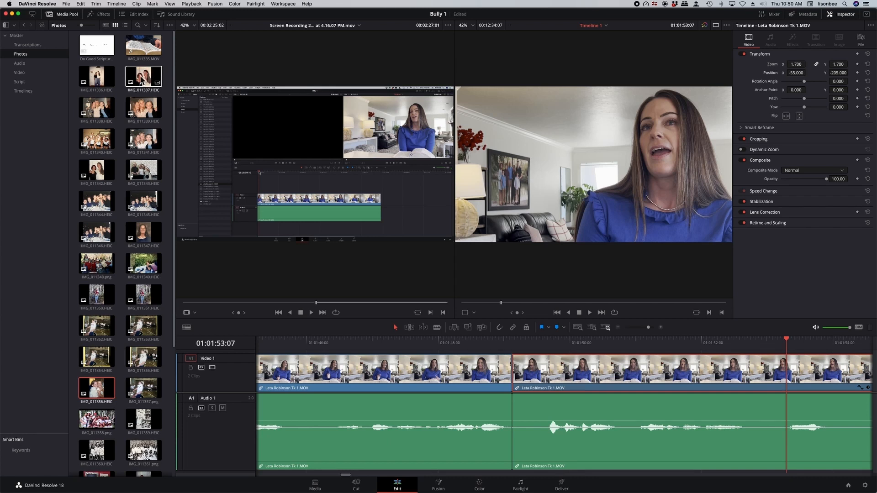
- Place the photo IMG_011337.HEIC from the Photos bin on a new video track above the interview at 01:01:53:07
click(20, 53)
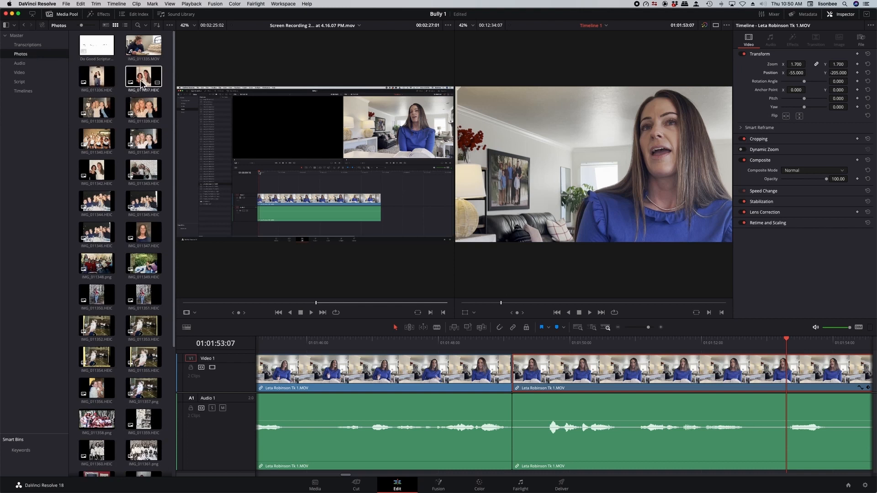
drag(141, 81, 141, 51)
drag(141, 82, 788, 373)
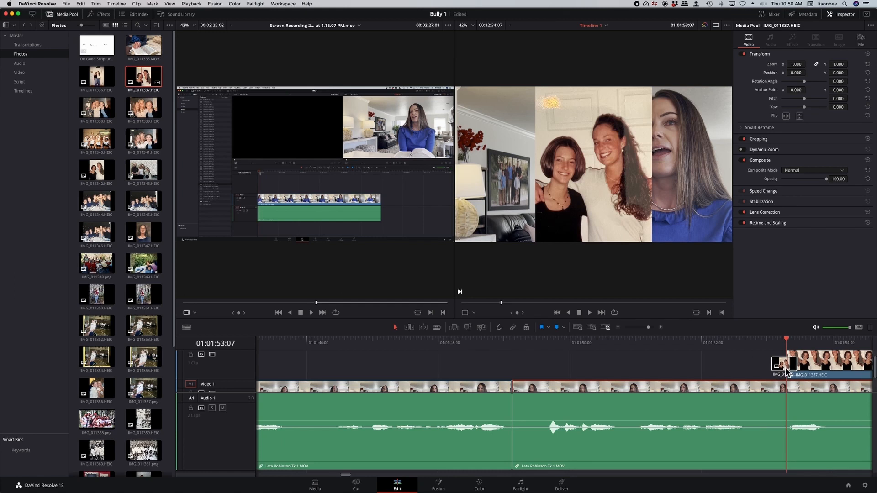
mouse_move(786, 369)
mouse_down()
mouse_move(755, 341)
mouse_move(736, 342)
mouse_move(774, 344)
mouse_move(782, 347)
mouse_move(727, 355)
mouse_move(793, 358)
mouse_up()
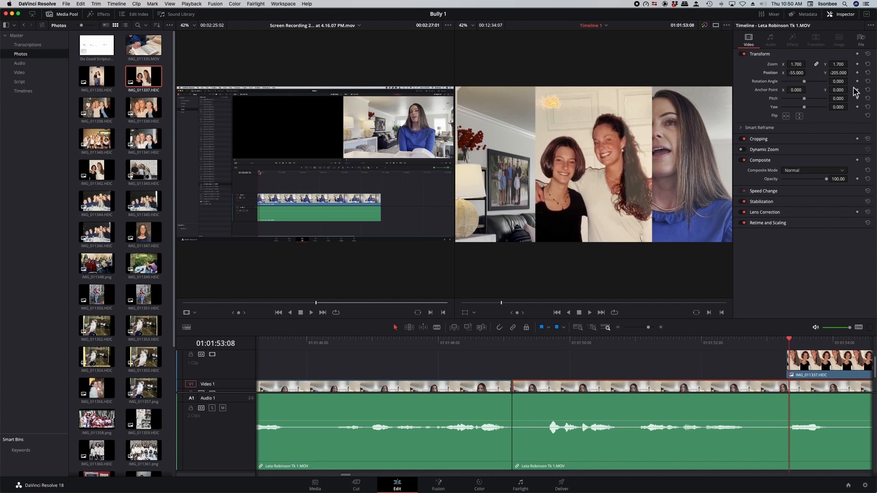
- Scale the IMG_011337.HEIC photo on the timeline to zoom 2.360 and set its vertical position to -173
drag(798, 64, 808, 64)
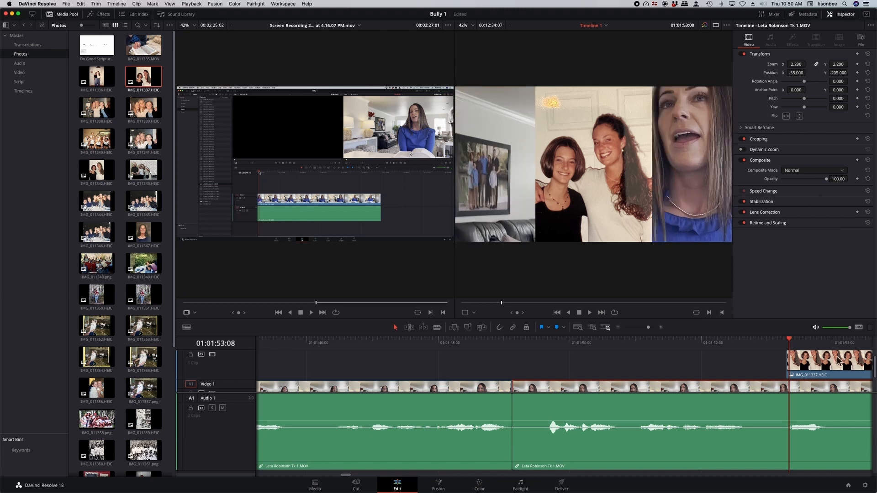
key(super+z)
click(821, 368)
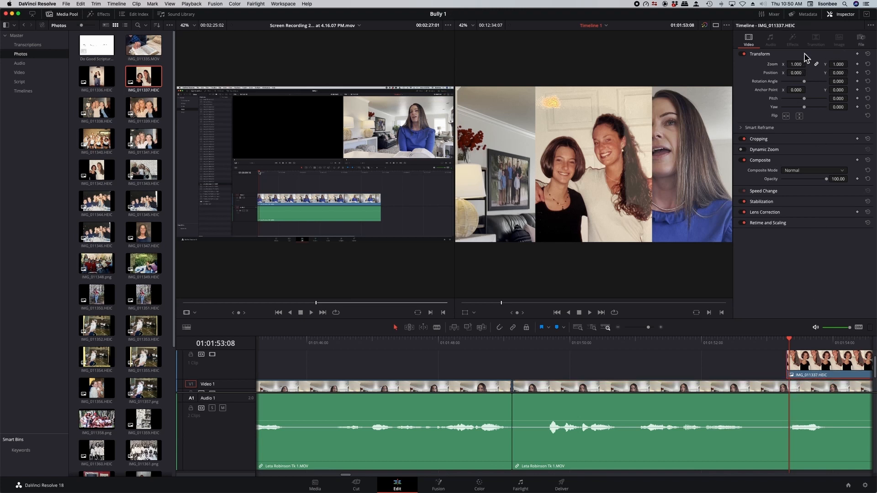
drag(797, 66, 842, 76)
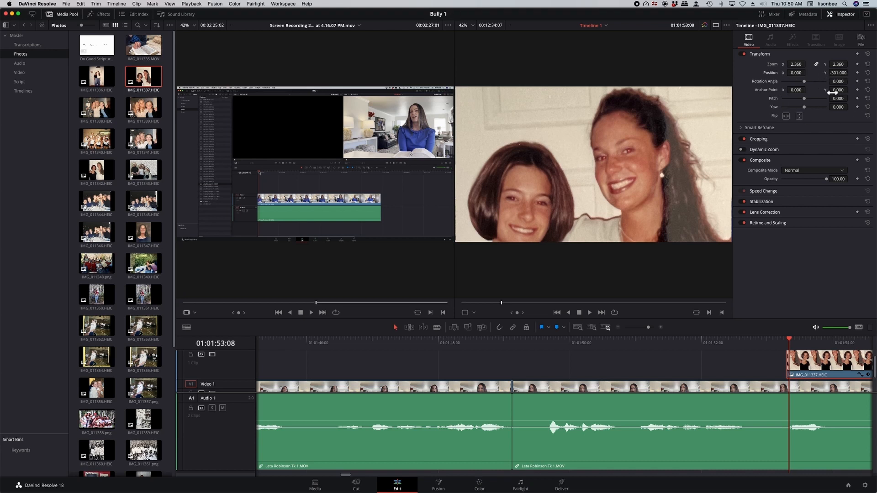
mouse_move(849, 73)
mouse_down()
mouse_move(858, 73)
mouse_move(850, 72)
mouse_up()
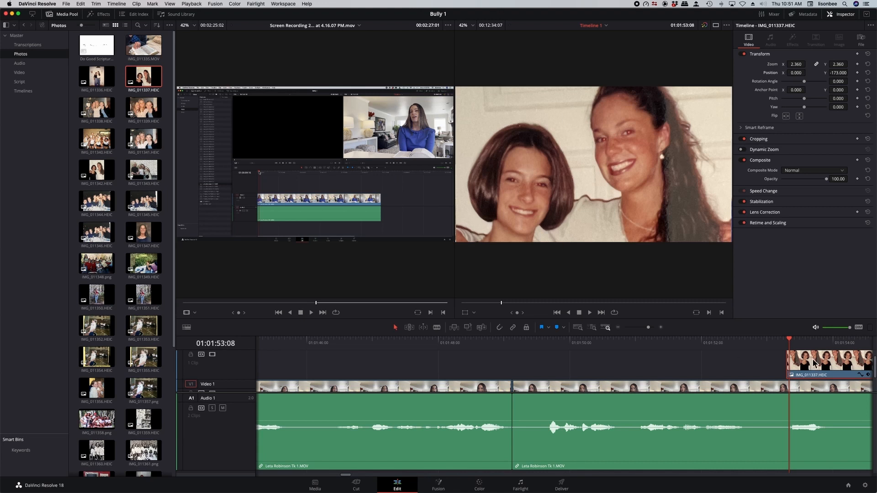
- Play the timeline from before the photo to review how it covers the interview
drag(794, 342, 323, 382)
key(space)
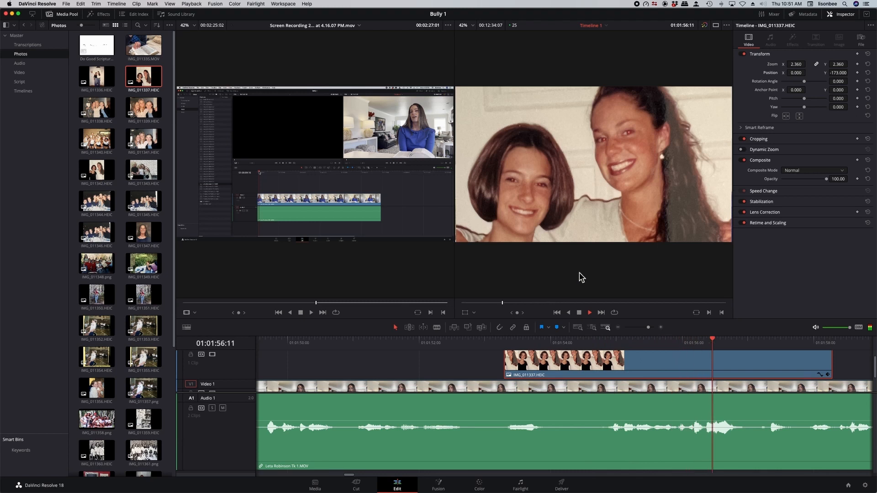
key(space)
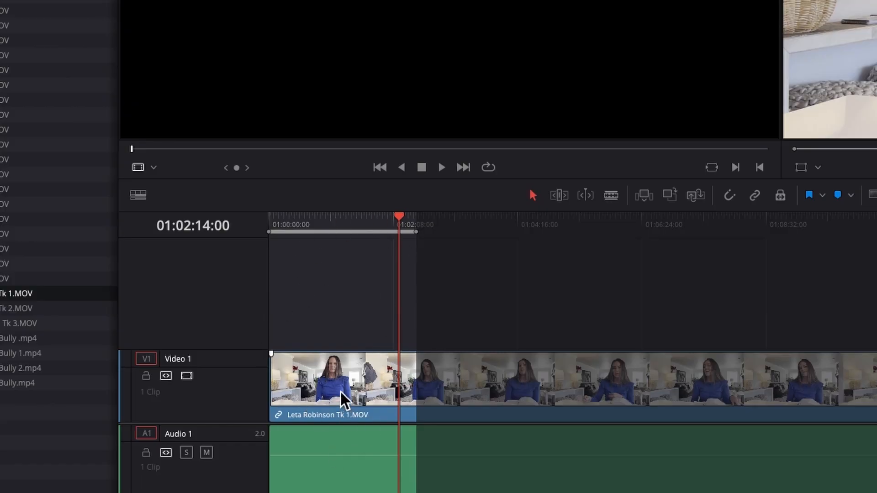
key(Delete)
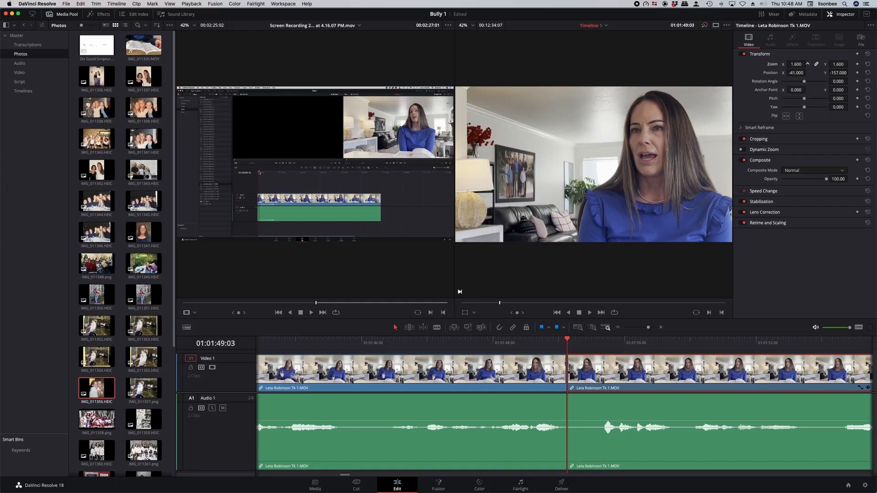
drag(848, 76, 834, 75)
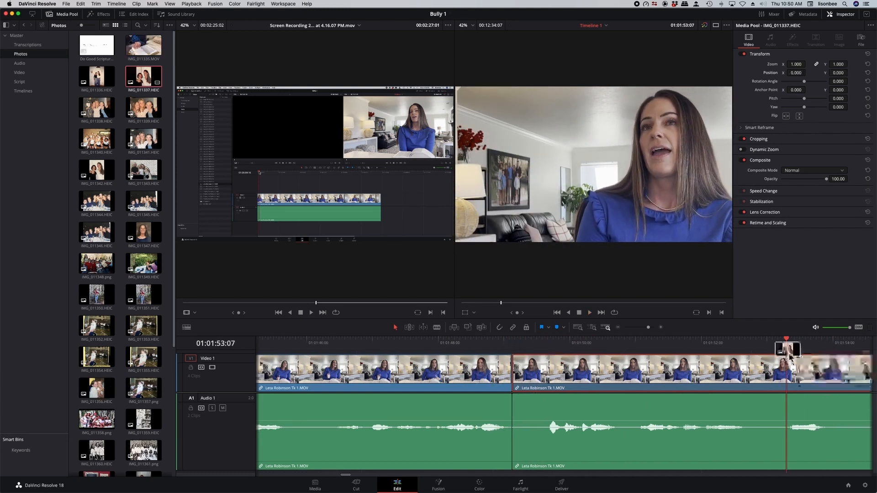
drag(789, 357, 781, 371)
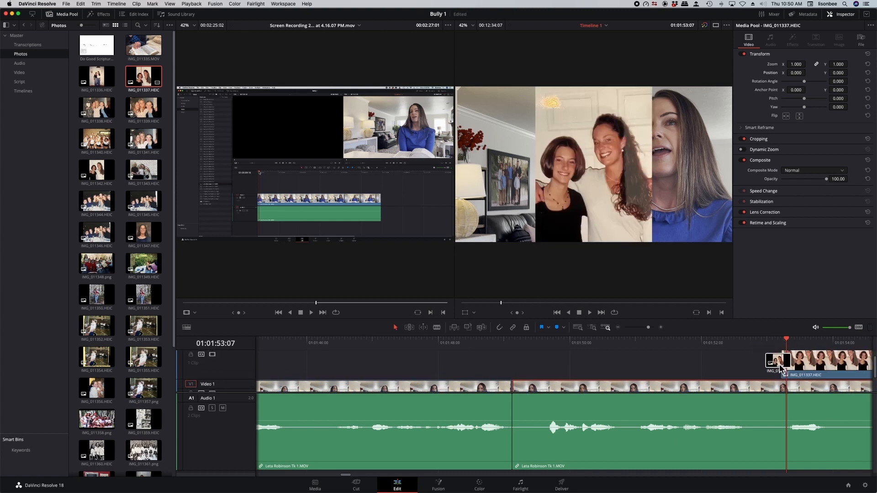